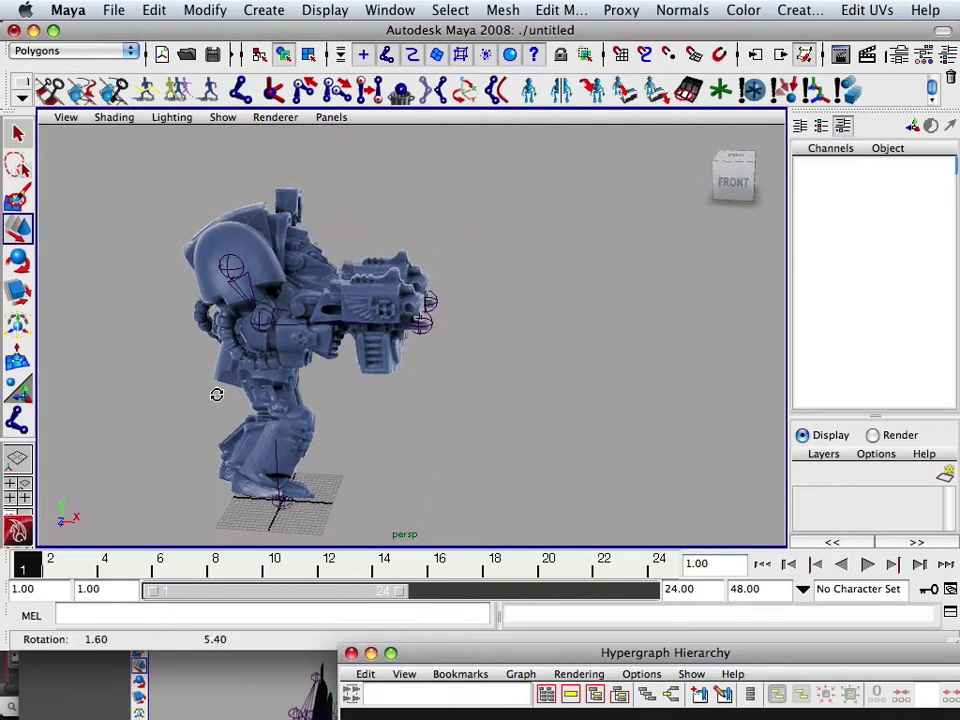
Step: Select the r_arm_out gun arm and drag the Hypergraph Hierarchy window over the viewport
left_click(353, 362)
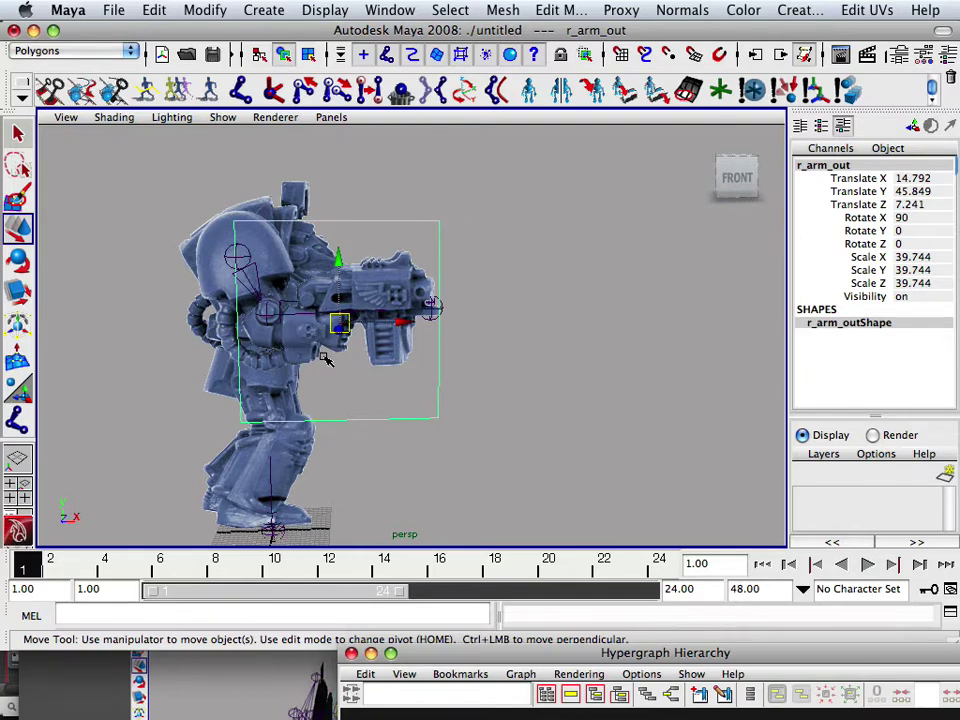
mouse_move(318, 368)
left_mouse_down("alt")
mouse_move(336, 384)
mouse_move(314, 359)
mouse_move(377, 386)
mouse_move(309, 388)
mouse_move(312, 340)
mouse_move(298, 355)
left_mouse_up("alt")
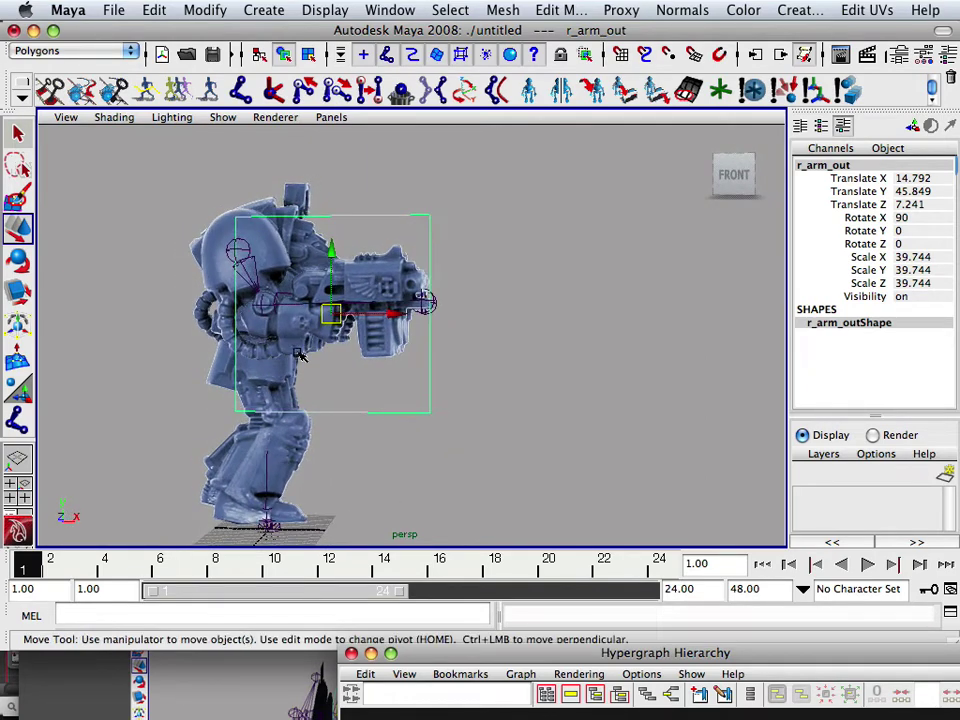
mouse_move(490, 661)
left_mouse_down()
mouse_move(371, 400)
mouse_move(350, 222)
mouse_move(413, 385)
mouse_move(425, 356)
left_mouse_up()
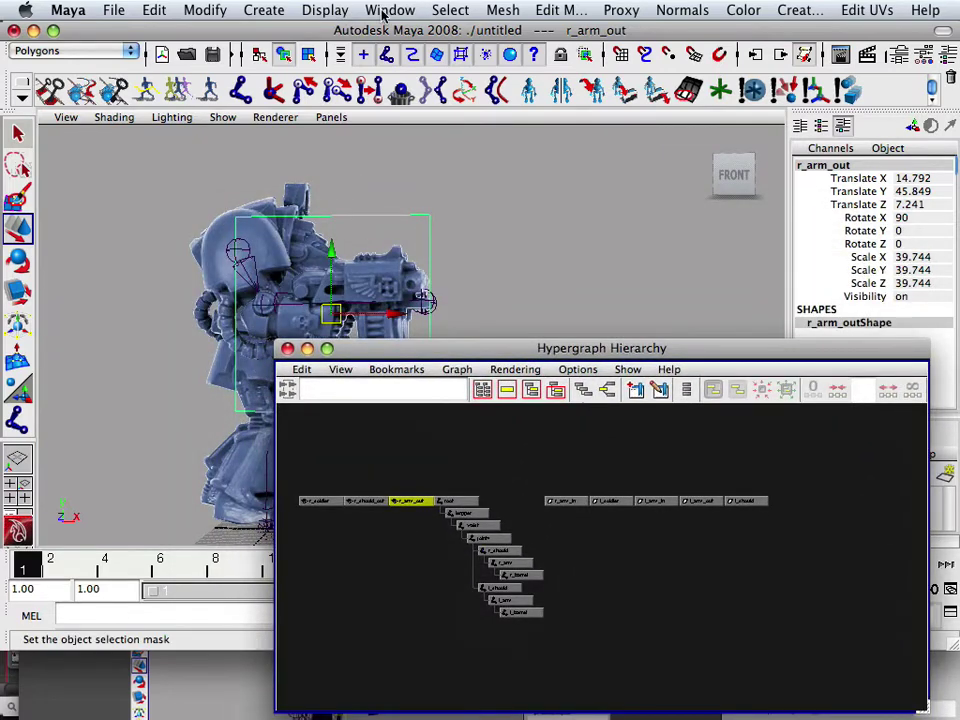
Step: Open Window > Rendering Editors after nudging the Hypergraph window slightly upward
left_click(385, 11)
mouse_move(430, 78)
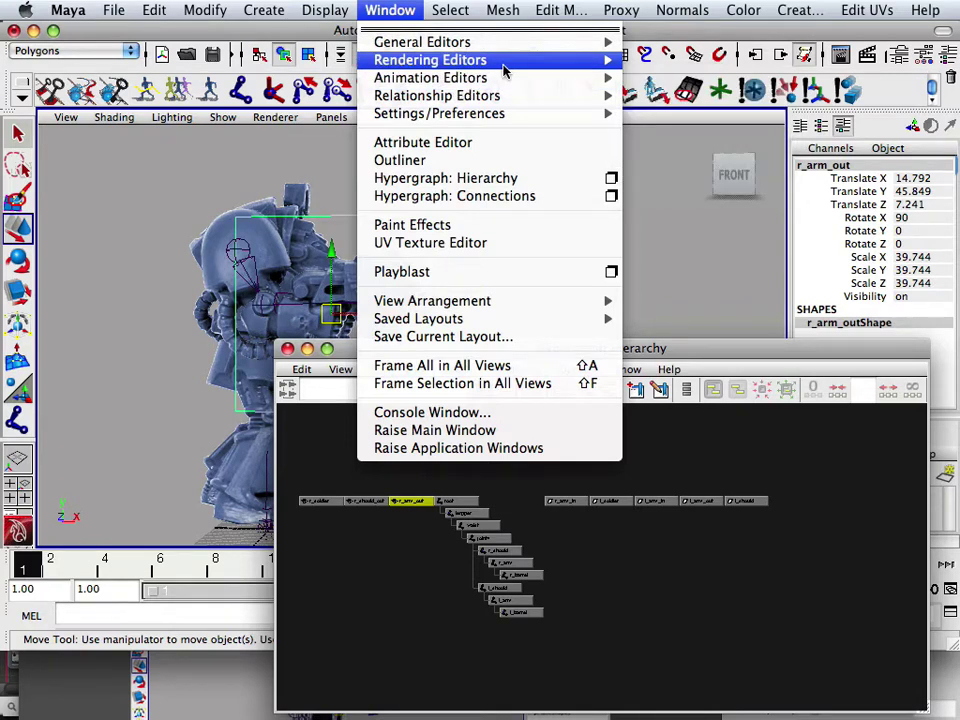
left_click(693, 105)
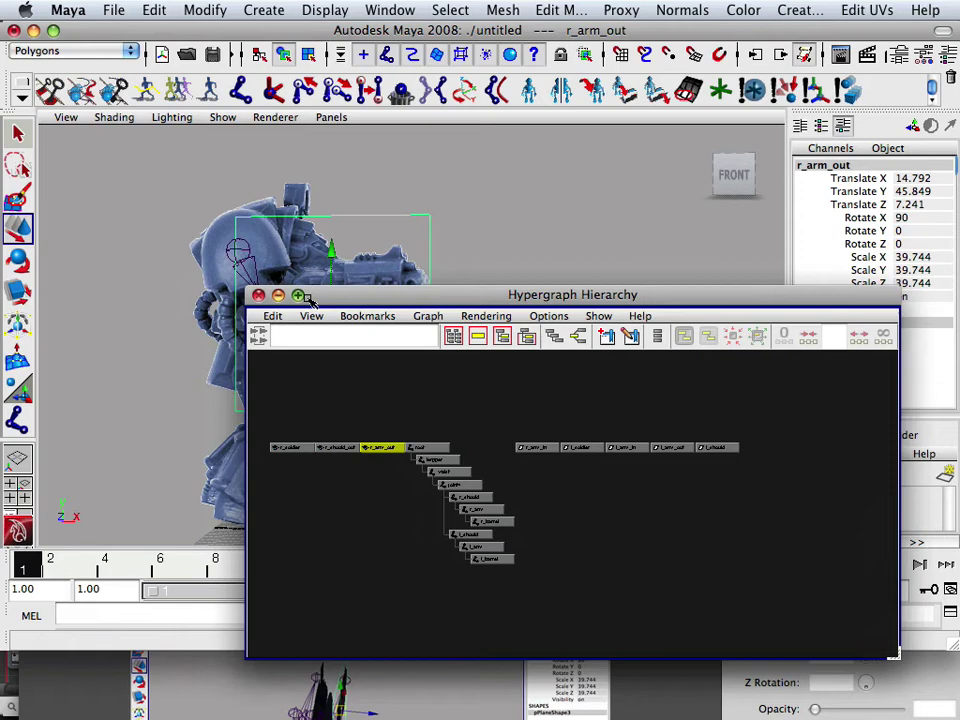
left_click_drag(360, 303, 358, 257)
left_click(388, 10)
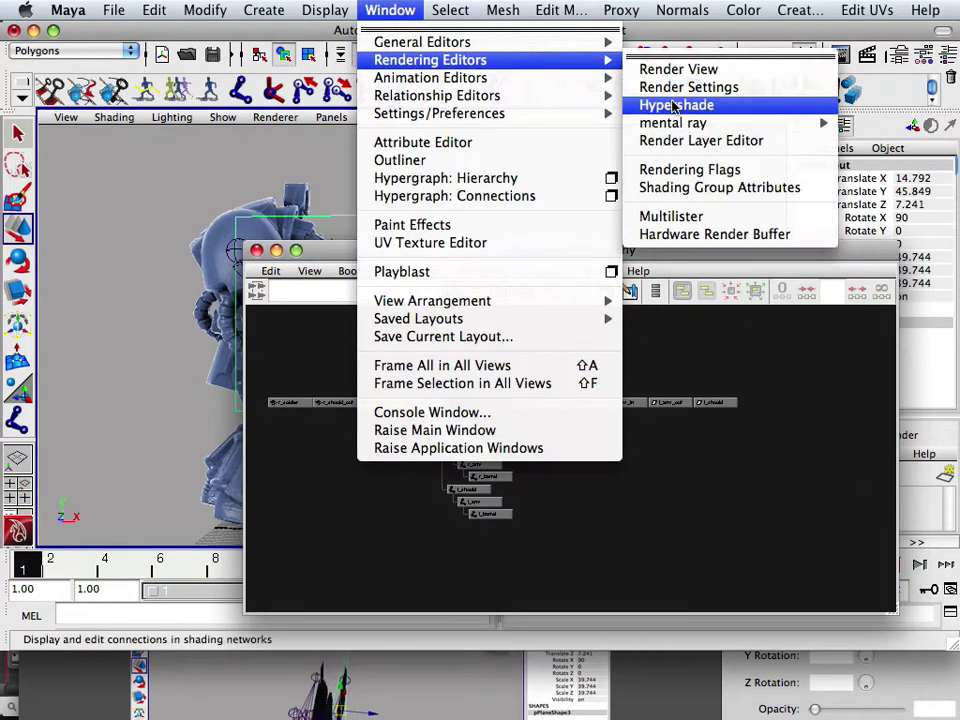
Step: Open Hypershade and move its window to the left side of the screen
left_click(674, 106)
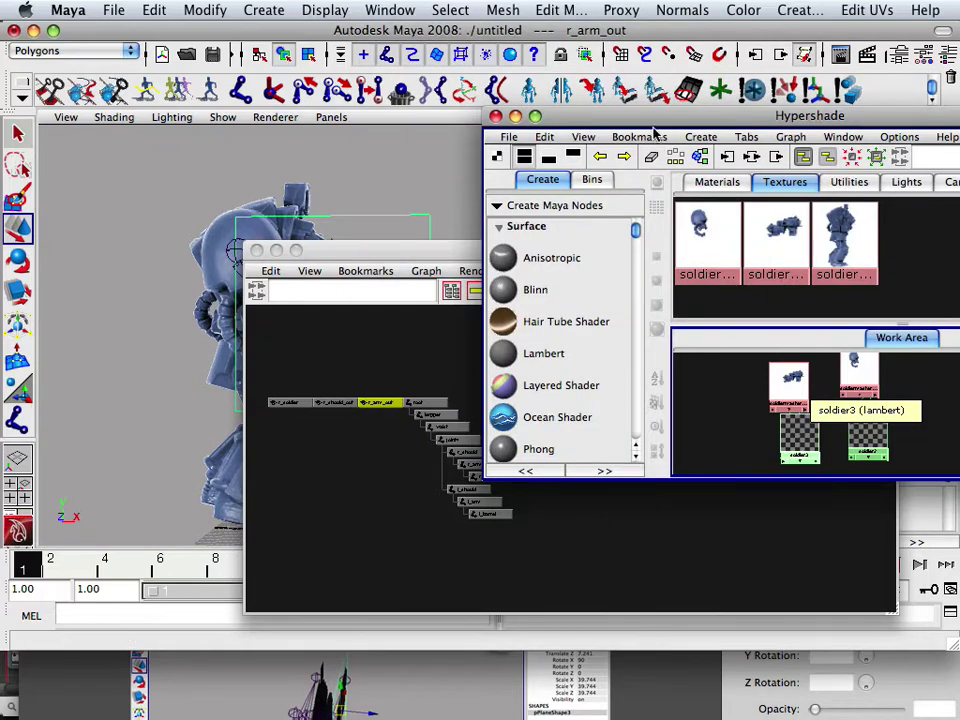
left_click_drag(653, 133, 322, 131)
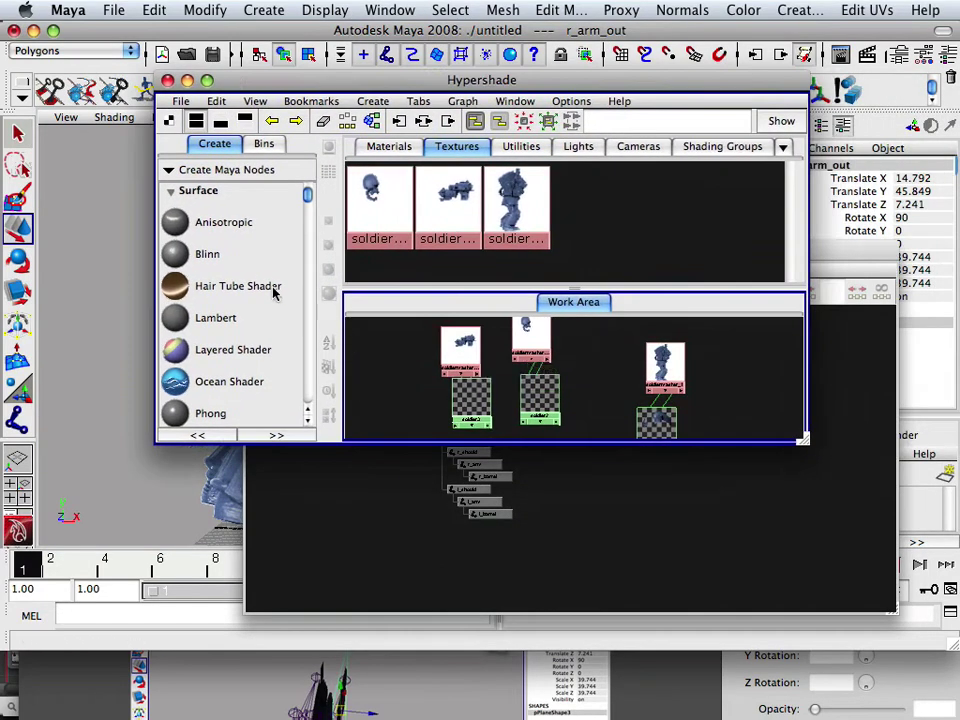
scroll(198, 370, "down", 3)
scroll(204, 362, "up", 2)
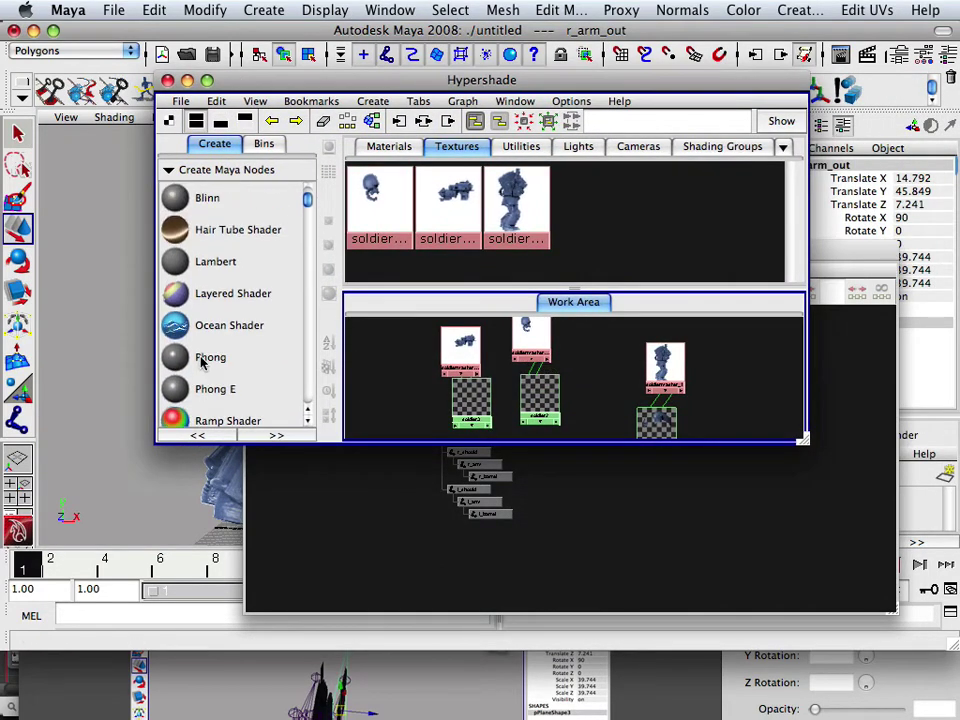
Step: Add a Lambert node from Create Maya Nodes to the work area, creating lambert5
scroll(203, 365, "up", 1)
scroll(202, 352, "down", 1)
scroll(202, 352, "down", 2)
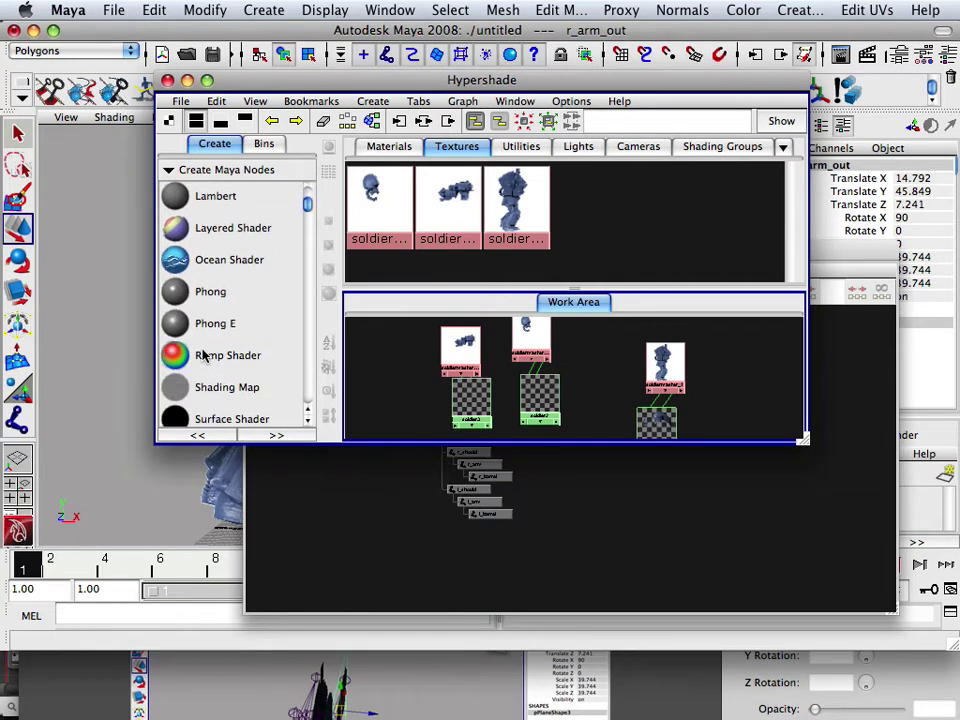
scroll(202, 352, "down", 3)
scroll(202, 353, "down", 1)
scroll(202, 352, "down", 3)
scroll(202, 355, "up", 1)
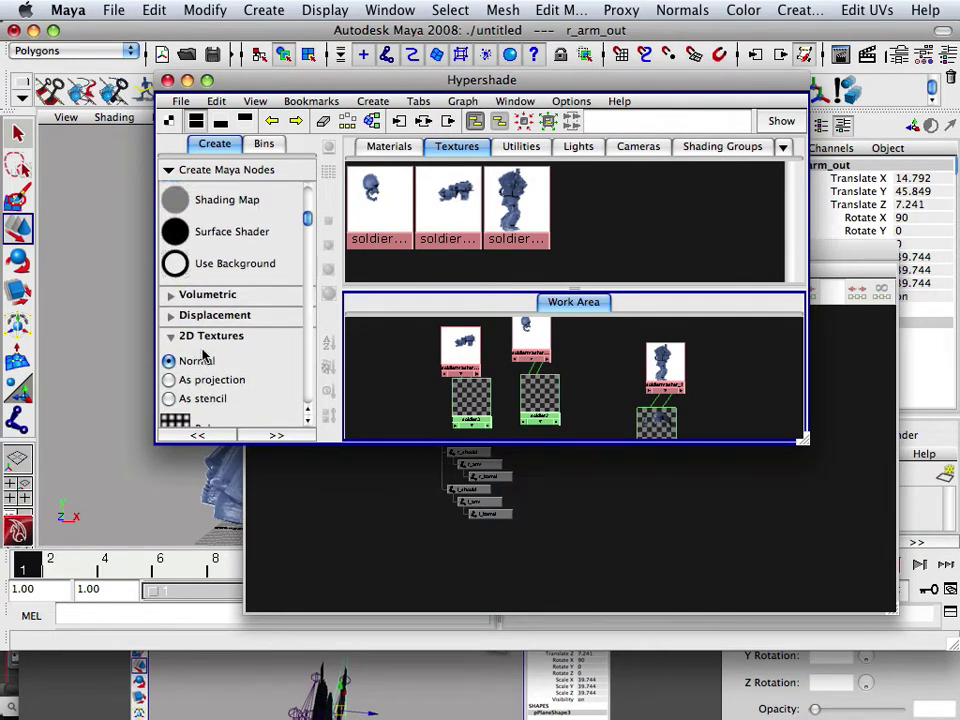
scroll(202, 355, "up", 3)
scroll(202, 355, "up", 3)
scroll(202, 355, "up", 3)
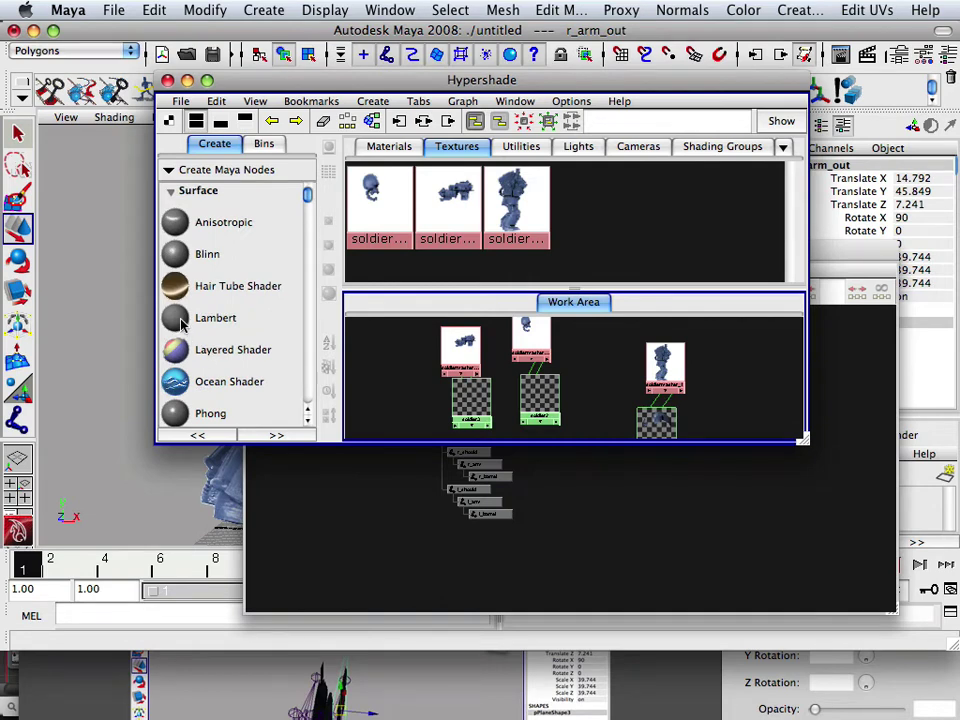
middle_click_drag(383, 389, 381, 390)
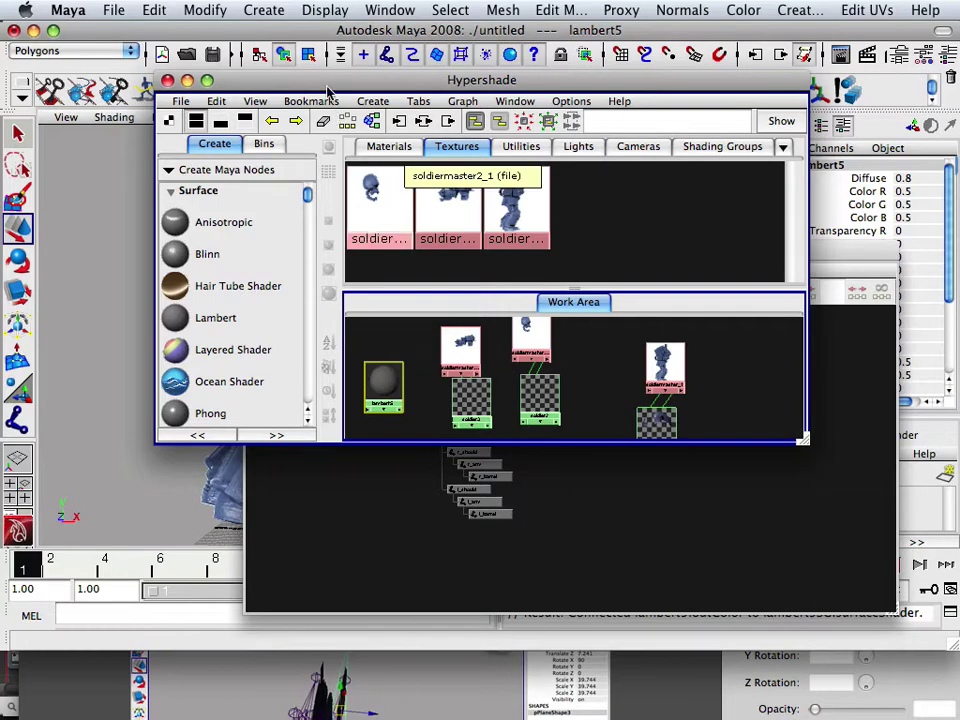
Step: Move Hypershade to the lower right and Hypergraph to the bottom left, then reselect r_arm_out
mouse_move(327, 90)
left_mouse_down()
mouse_move(709, 246)
mouse_move(709, 324)
left_mouse_up()
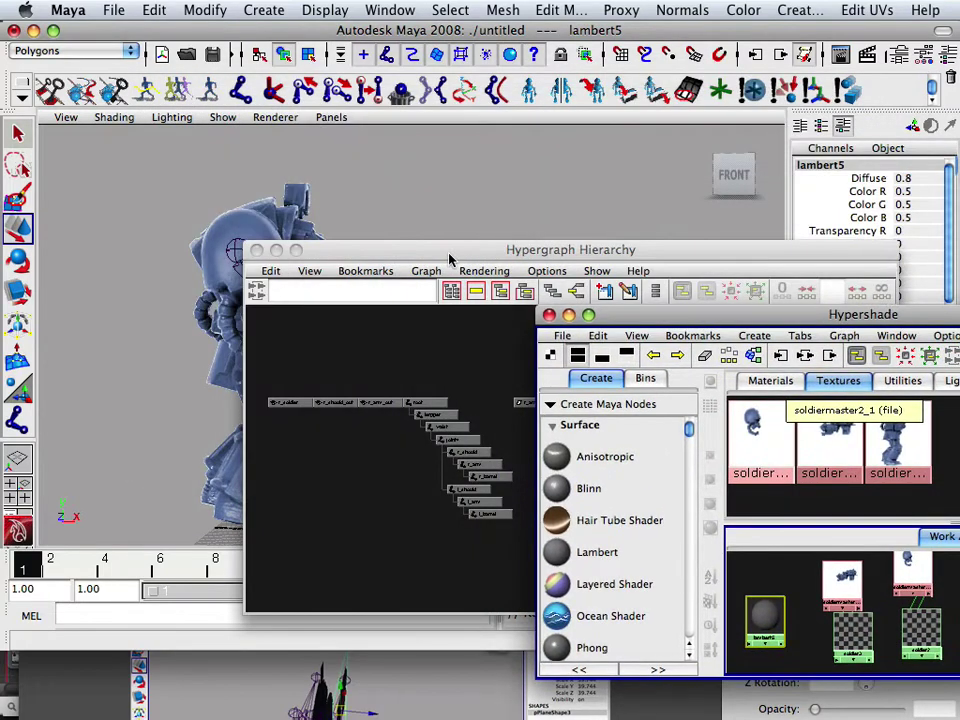
left_click_drag(449, 258, 194, 562)
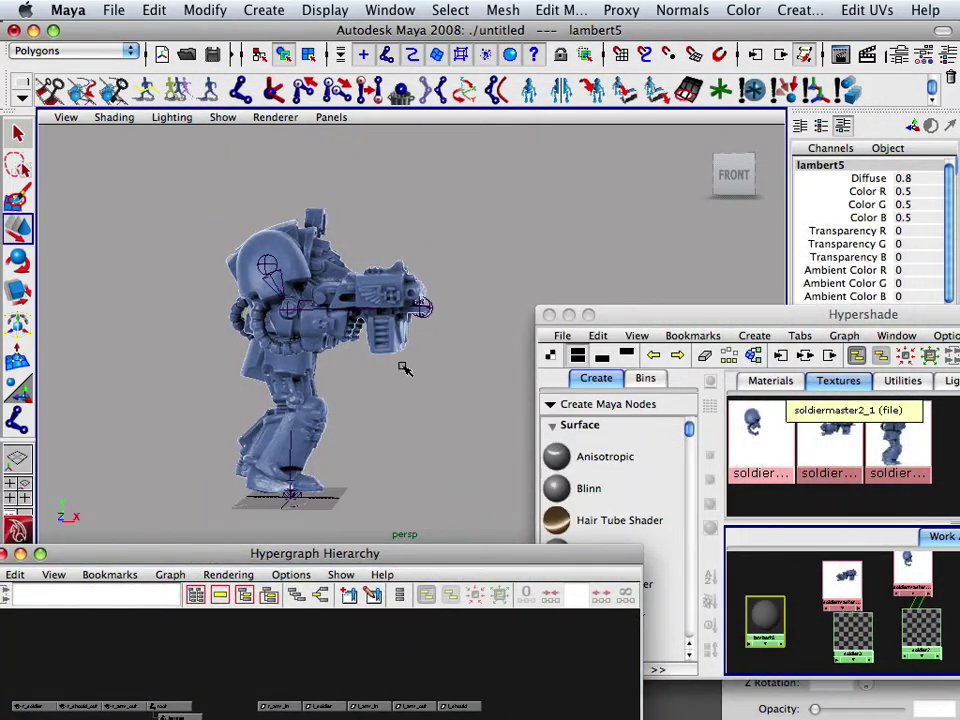
mouse_move(405, 368)
left_mouse_down("alt")
mouse_move(356, 392)
mouse_move(431, 388)
mouse_move(332, 386)
mouse_move(381, 373)
mouse_move(369, 372)
left_mouse_up("alt")
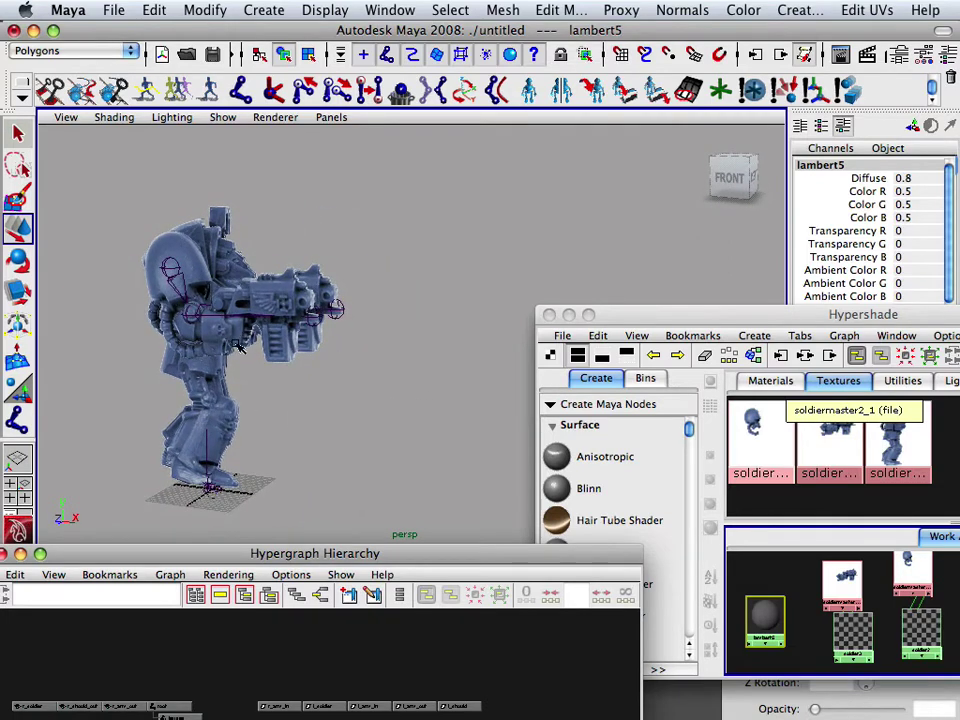
left_click(279, 350)
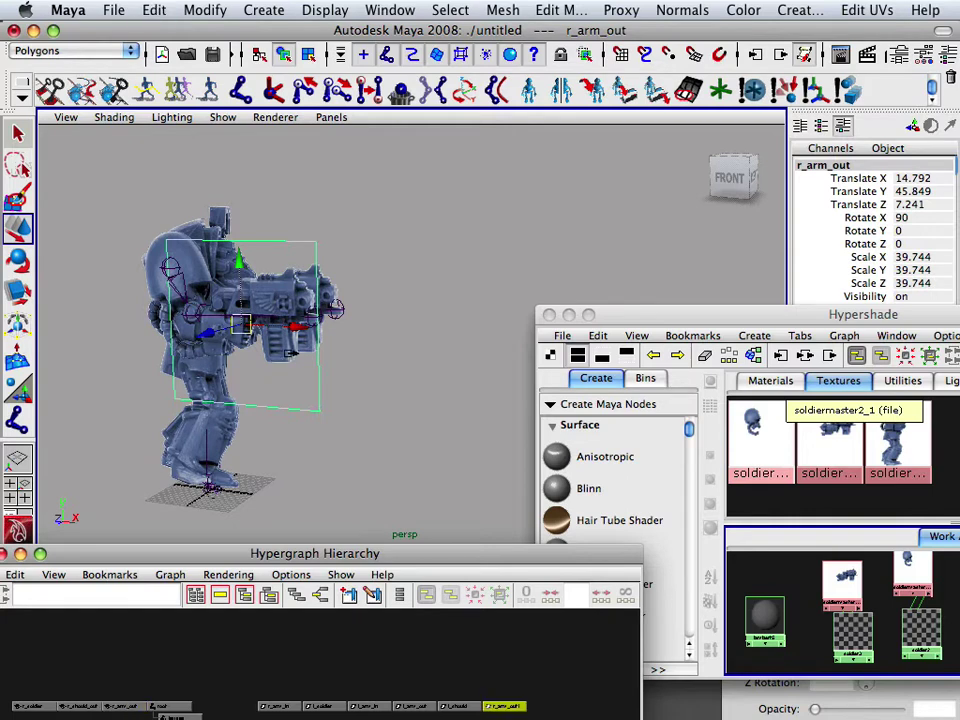
Step: Duplicate r_arm_out with Ctrl+D and shift the copy forward and upward
key("ctrl+d")
left_click_drag(298, 327, 450, 328)
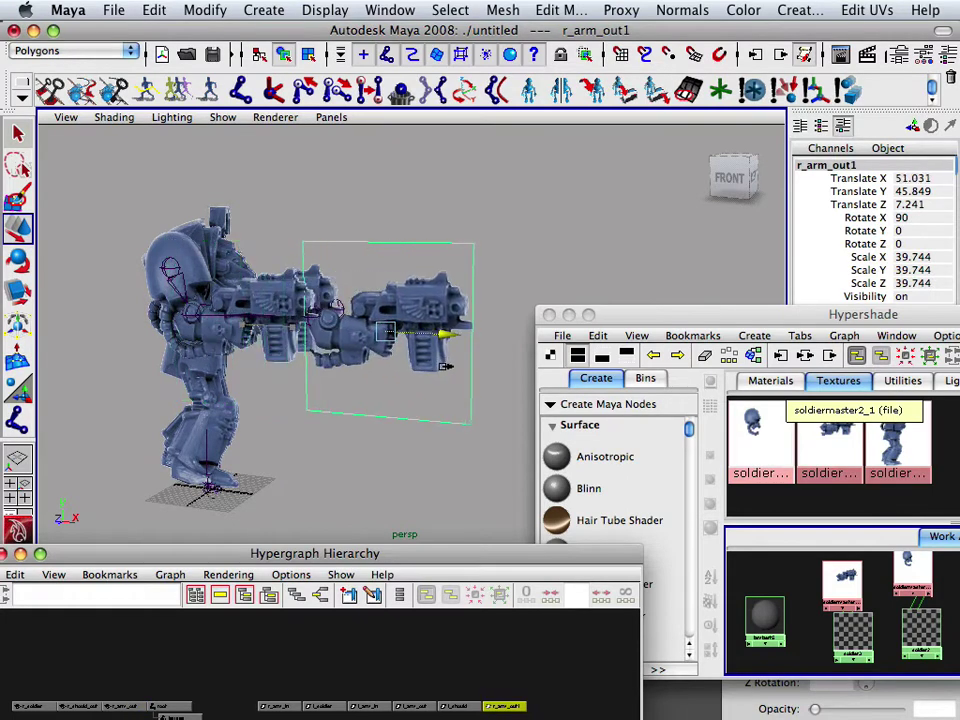
left_click_drag(414, 256, 417, 225)
scroll(330, 335, "up", 1)
scroll(356, 345, "up", 1)
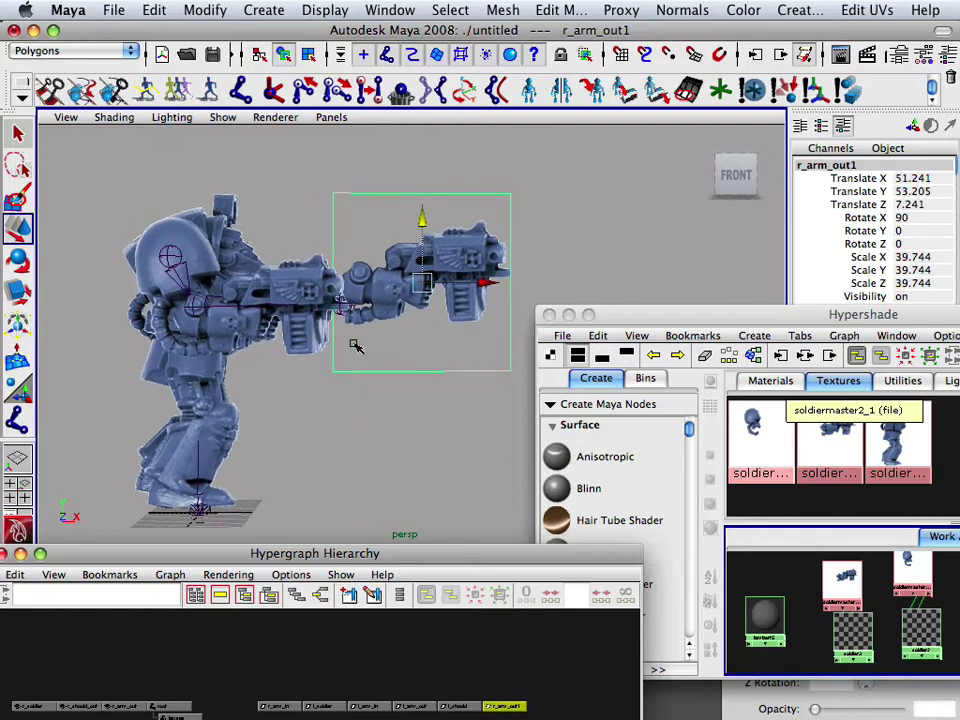
scroll(357, 345, "up", 1)
scroll(358, 345, "up", 1)
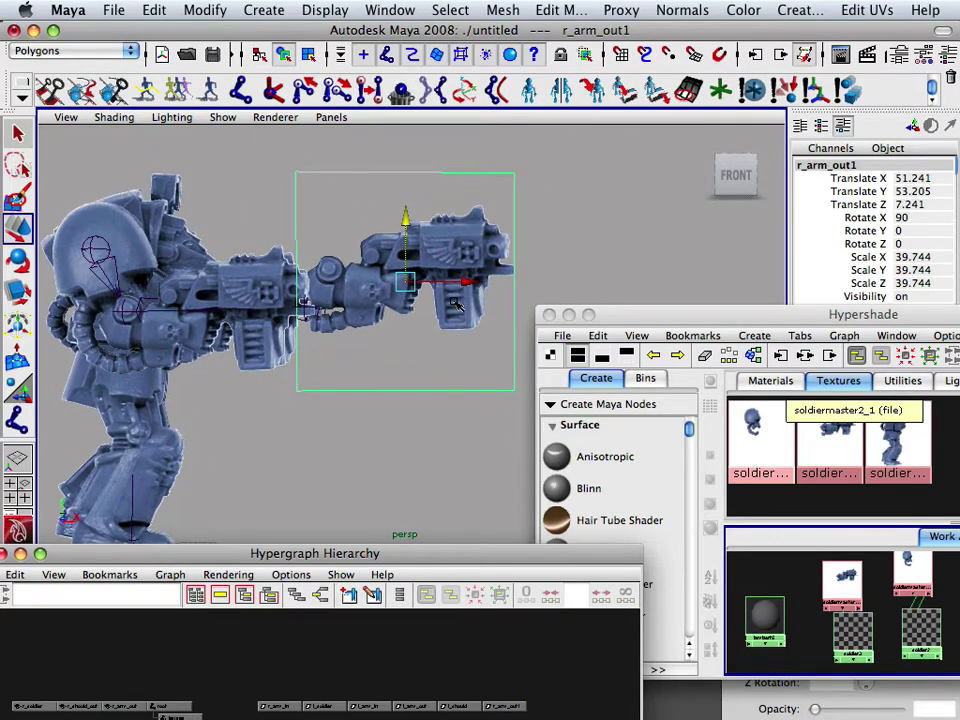
Step: Slide the r_arm_out1 card to the right gun muzzle at X 51.525, Z 7.213
left_click(468, 296)
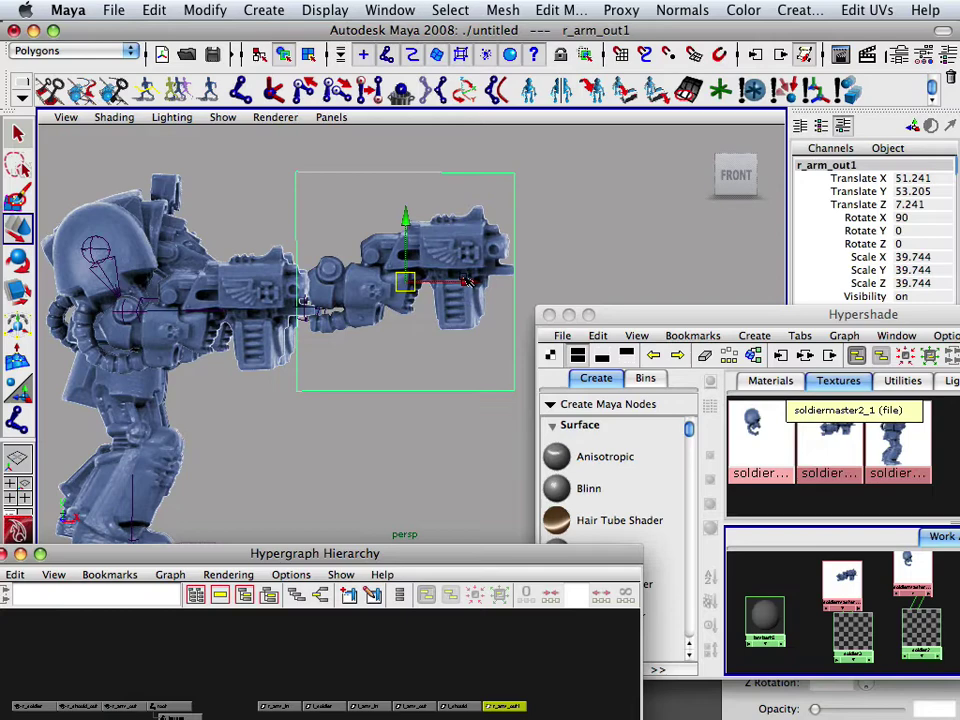
mouse_move(465, 283)
left_mouse_down()
mouse_move(365, 283)
mouse_move(300, 300)
mouse_move(329, 306)
mouse_move(318, 240)
mouse_move(299, 232)
mouse_move(270, 362)
mouse_move(308, 215)
mouse_move(258, 353)
mouse_move(246, 332)
mouse_move(265, 340)
left_mouse_up()
mouse_move(265, 340)
right_mouse_down("alt")
mouse_move(280, 343)
mouse_move(260, 330)
mouse_move(345, 290)
right_mouse_up("alt")
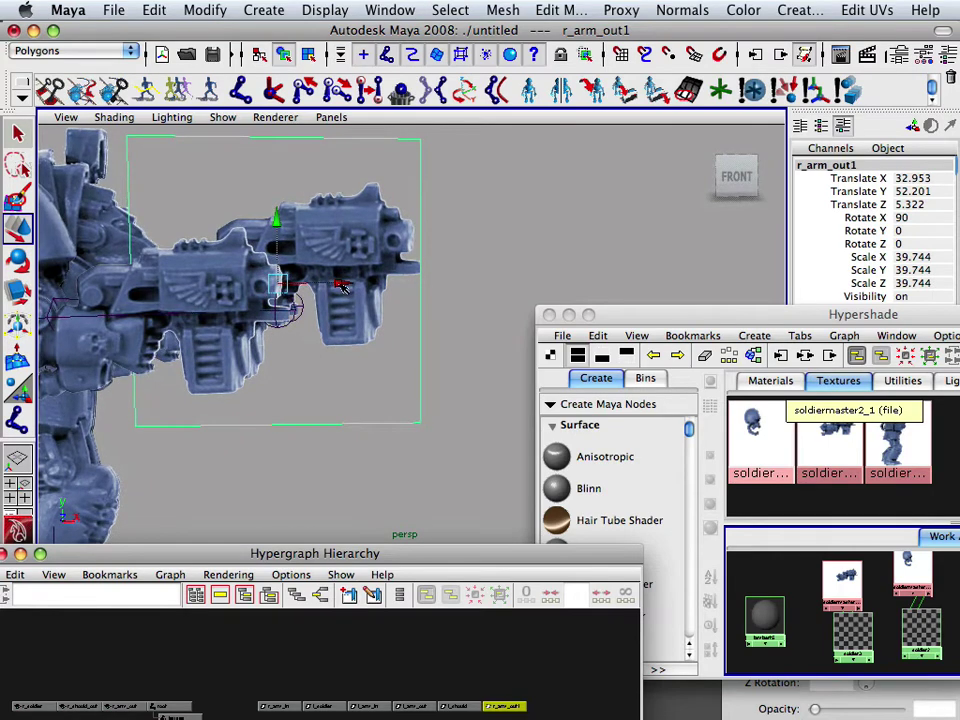
mouse_move(342, 287)
left_mouse_down()
mouse_move(484, 317)
mouse_move(258, 340)
mouse_move(270, 335)
mouse_move(261, 330)
mouse_move(270, 336)
left_mouse_up()
mouse_move(270, 338)
right_mouse_down("alt")
mouse_move(300, 349)
mouse_move(251, 377)
right_mouse_up("alt")
mouse_move(251, 377)
left_mouse_down("alt")
mouse_move(240, 356)
mouse_move(287, 335)
mouse_move(335, 290)
mouse_move(300, 322)
mouse_move(270, 330)
mouse_move(514, 401)
left_mouse_up("alt")
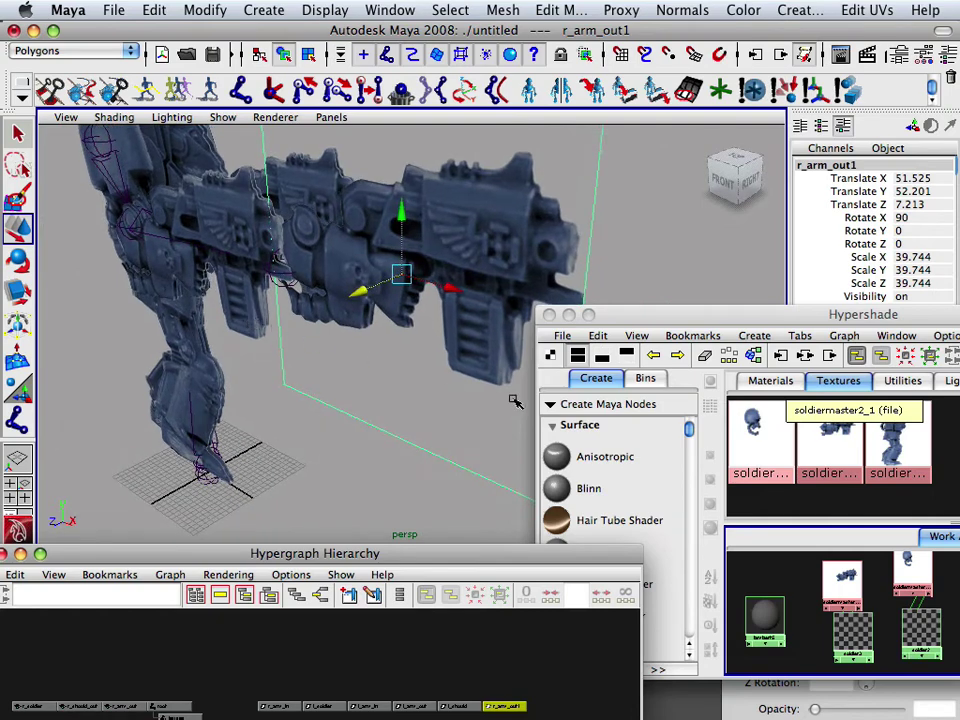
Step: Assign lambert5 to the r_arm_out1 card from its Hypershade right-click menu
left_click(768, 620)
right_click(766, 618)
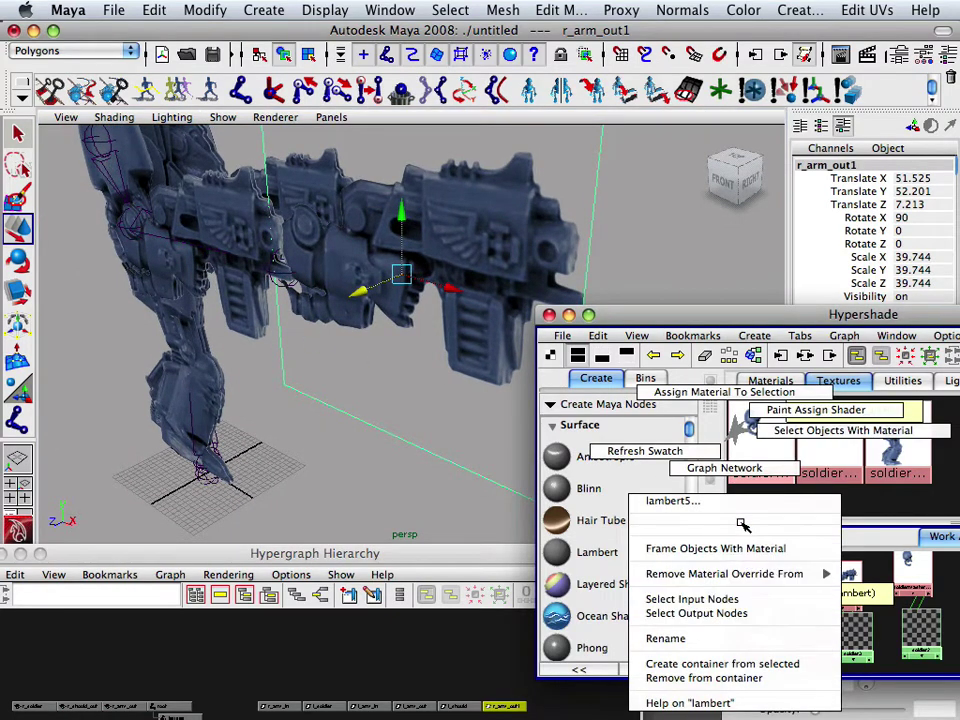
left_click(686, 412)
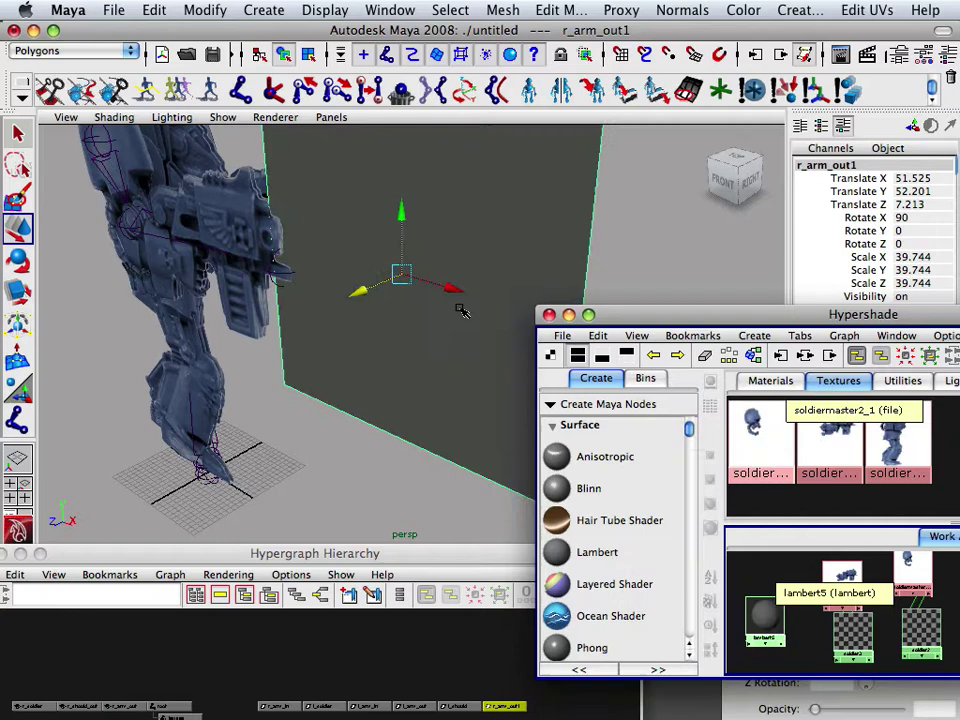
mouse_move(461, 311)
left_mouse_down("alt")
mouse_move(333, 328)
mouse_move(343, 311)
mouse_move(325, 340)
mouse_move(396, 285)
mouse_move(368, 290)
mouse_move(360, 300)
mouse_move(369, 311)
left_mouse_up("alt")
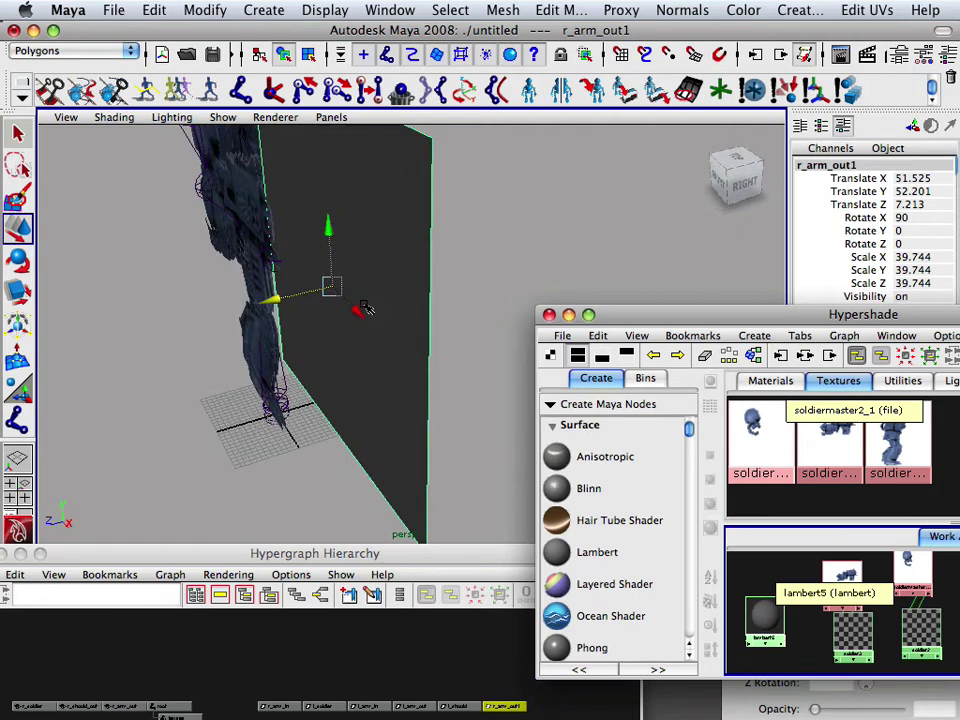
Step: Duplicate the card as r_arm_out2 and shift it along Z to 6.745
key("ctrl+d")
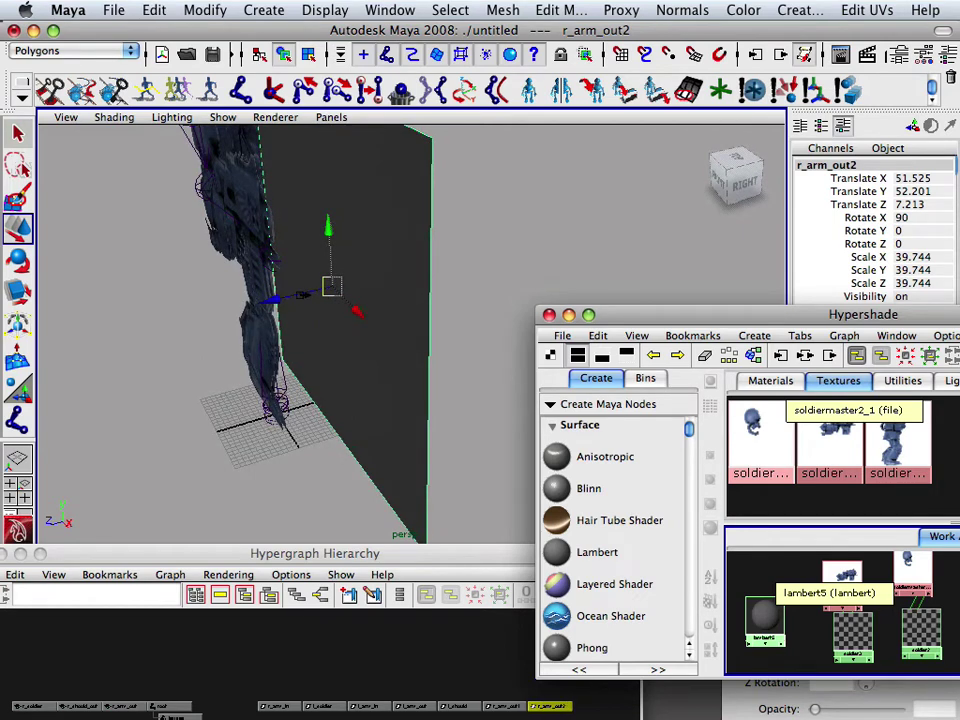
mouse_move(331, 287)
left_mouse_down()
mouse_move(335, 310)
mouse_move(321, 315)
mouse_move(303, 289)
mouse_move(456, 279)
mouse_move(431, 300)
mouse_move(546, 293)
mouse_move(414, 276)
mouse_move(471, 247)
mouse_move(459, 266)
mouse_move(465, 295)
left_mouse_up()
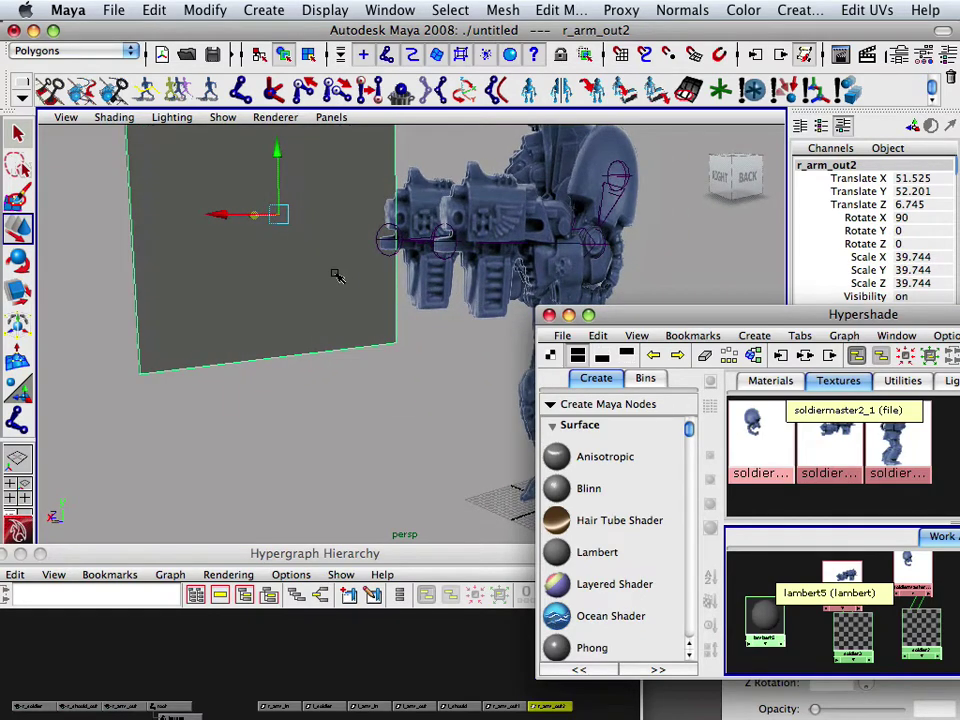
Step: Reverse r_arm_out2's normals, then return to object mode with F8
left_click(680, 10)
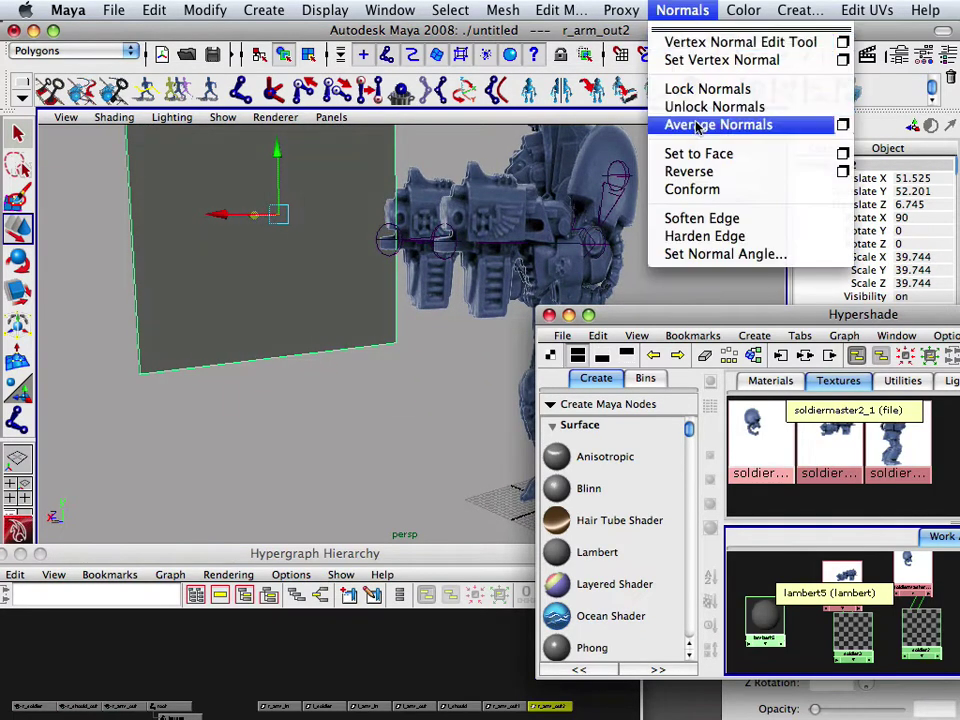
left_click(655, 172)
mouse_move(300, 215)
left_mouse_down("alt")
mouse_move(311, 231)
mouse_move(381, 231)
mouse_move(336, 220)
mouse_move(342, 226)
left_mouse_up("alt")
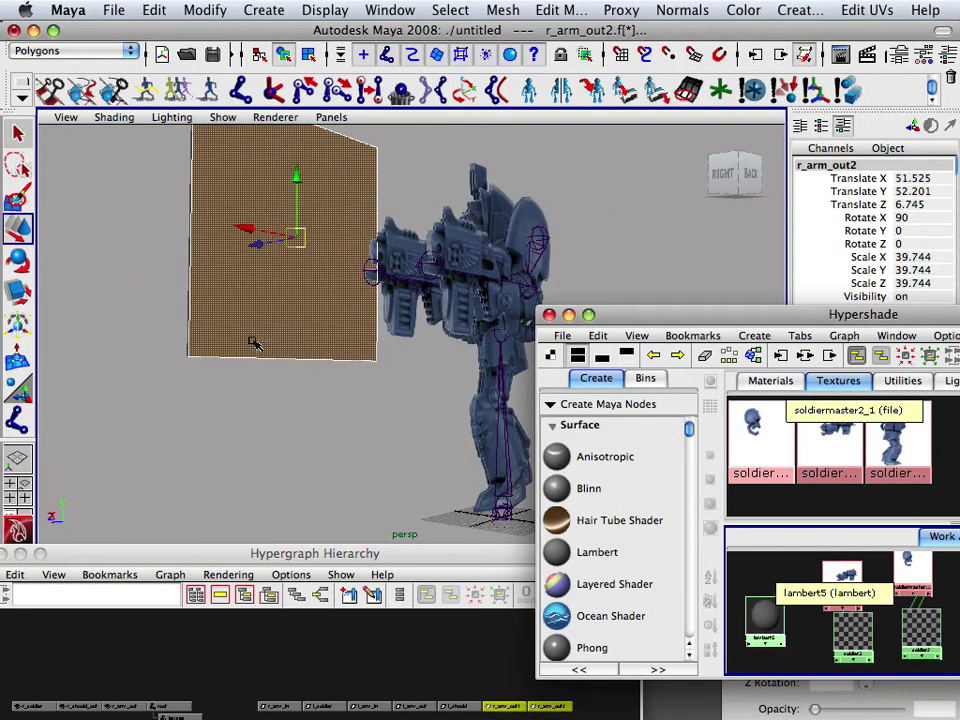
key("F8")
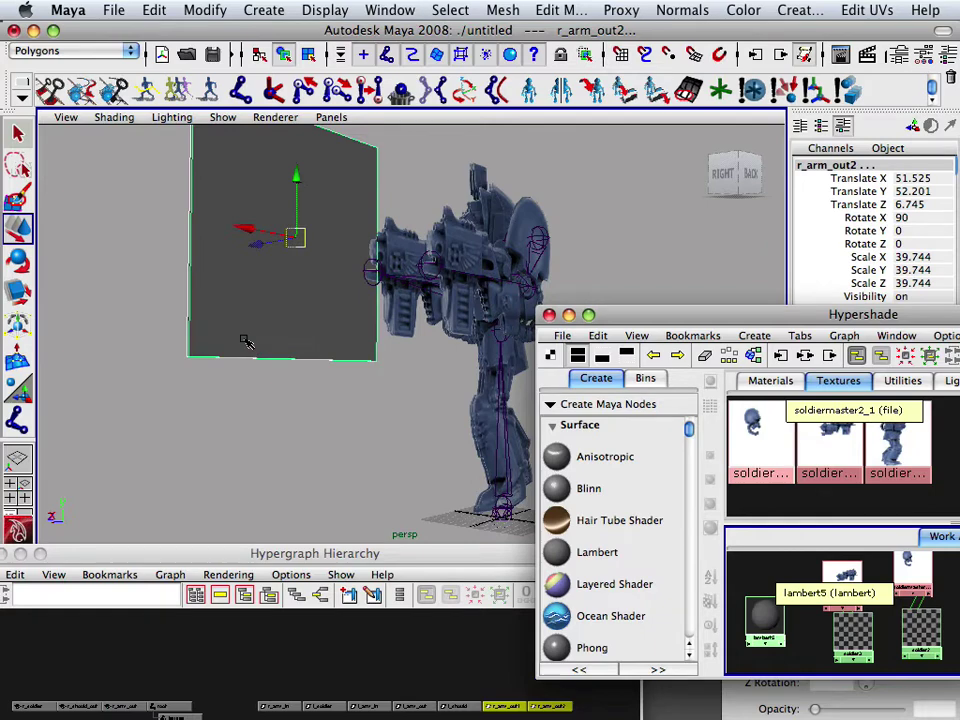
Step: Move the copied card along Z over to the left-arm gun muzzle
left_click_drag(226, 283, 296, 313, "alt")
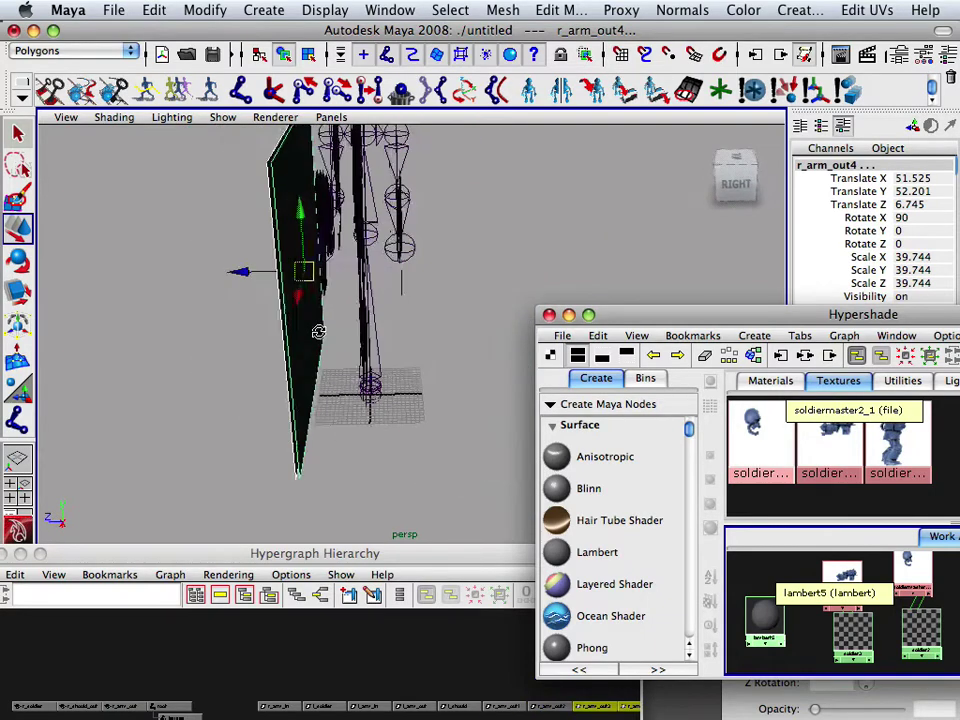
mouse_move(249, 278)
left_mouse_down()
mouse_move(336, 284)
mouse_move(344, 294)
mouse_move(336, 347)
mouse_move(201, 270)
mouse_move(398, 272)
mouse_move(450, 371)
mouse_move(448, 301)
mouse_move(476, 295)
left_mouse_up()
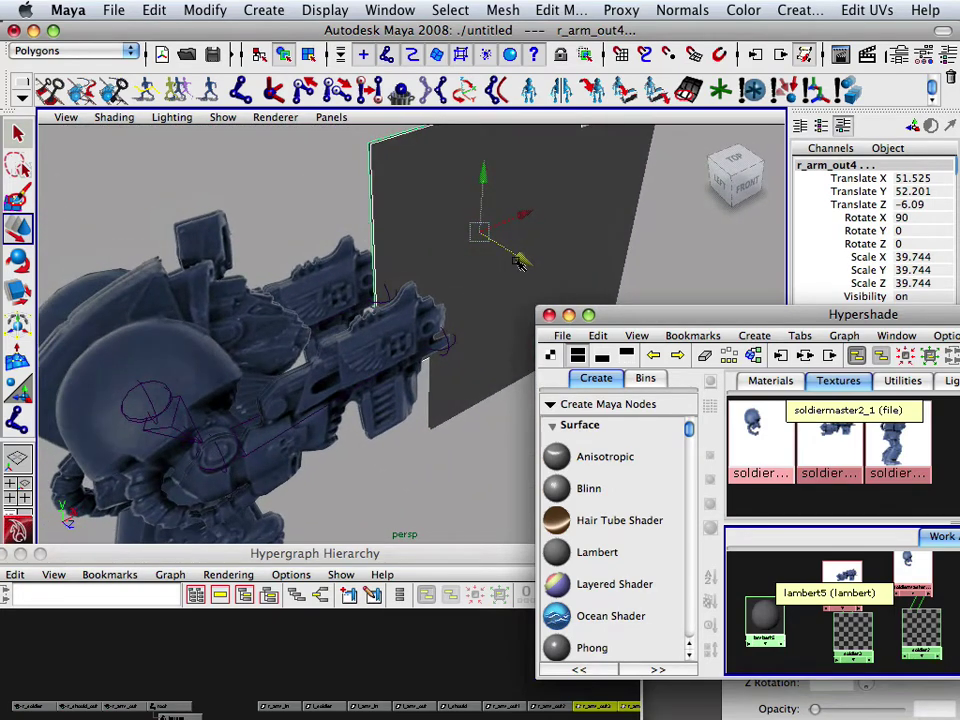
mouse_move(523, 258)
left_mouse_down()
mouse_move(508, 229)
mouse_move(520, 257)
left_mouse_up()
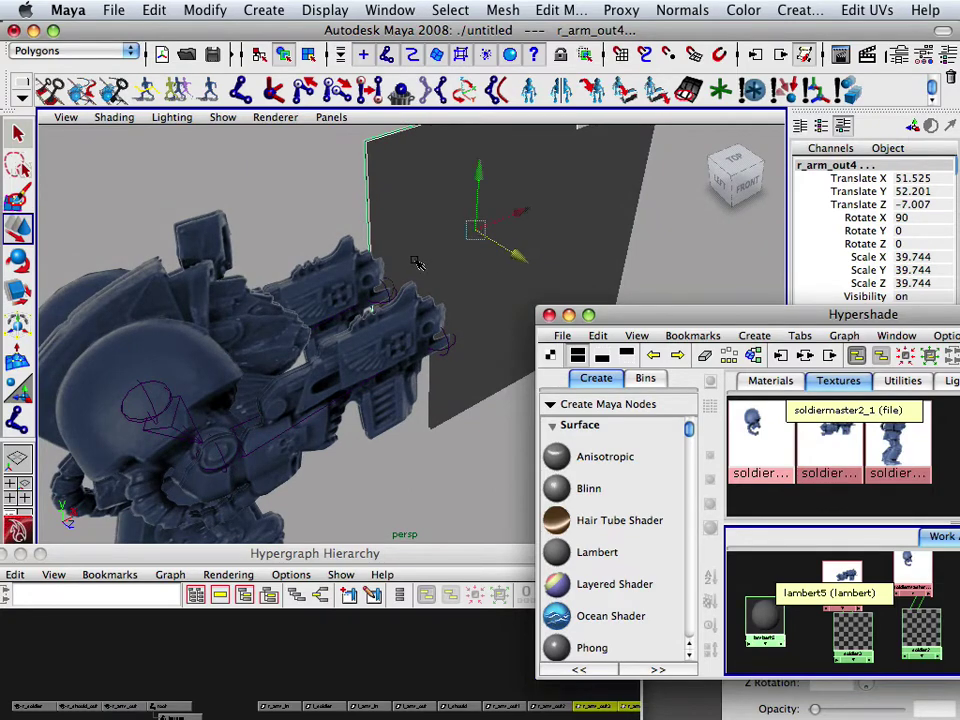
mouse_move(416, 262)
left_mouse_down("alt")
mouse_move(426, 251)
mouse_move(450, 266)
mouse_move(491, 240)
mouse_move(437, 265)
left_mouse_up("alt")
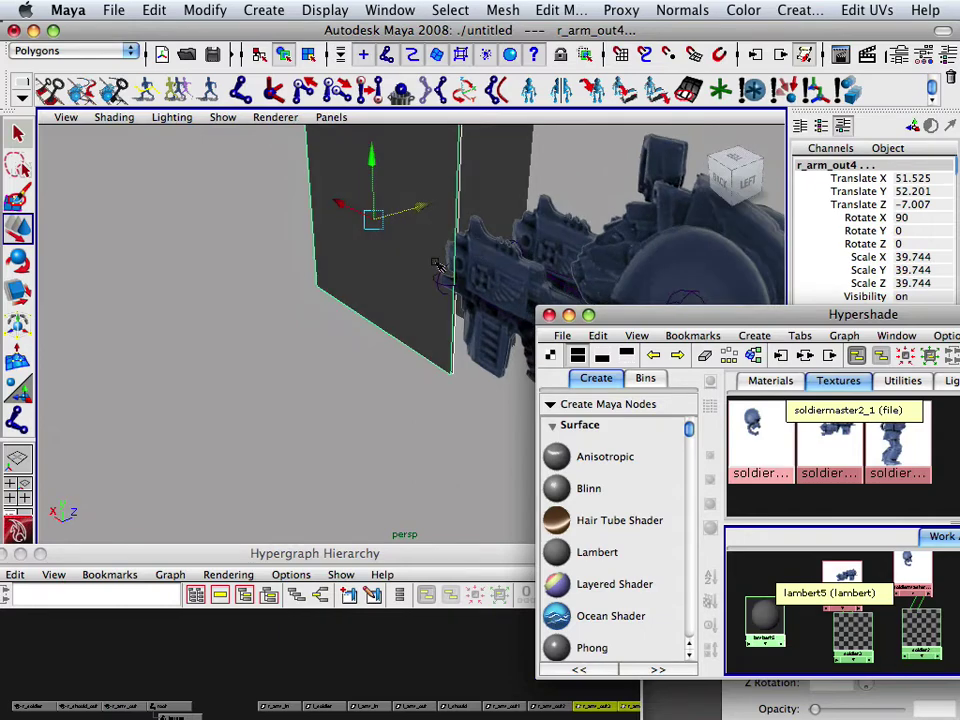
Step: Fine-tune r_arm_out4 to Z -6.733, then select the l_soldier model
left_click(366, 374)
left_click(388, 267)
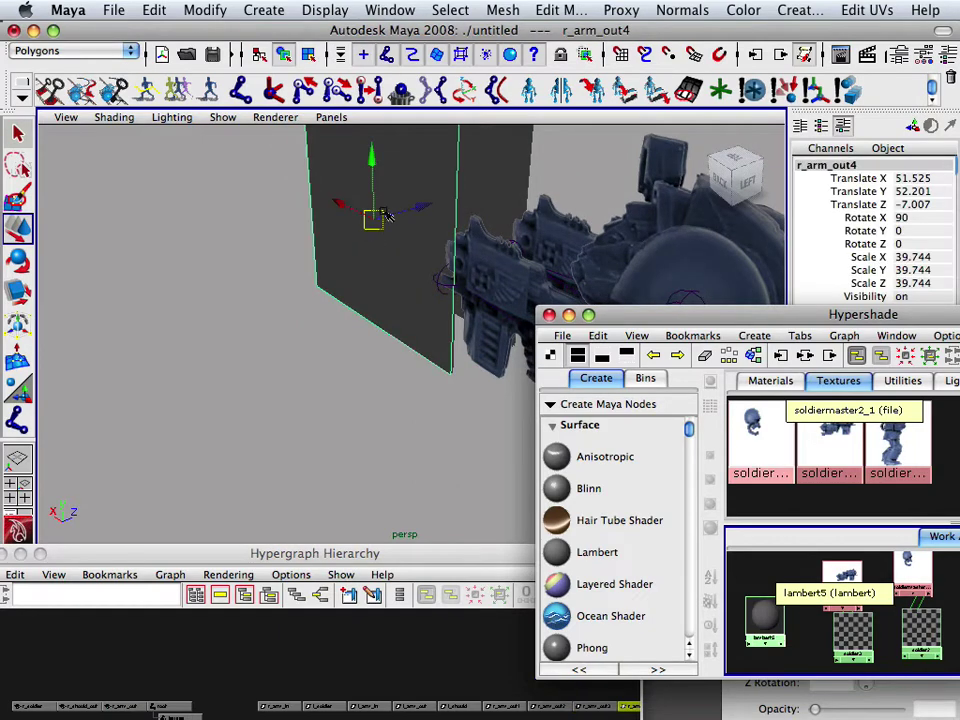
mouse_move(420, 208)
left_mouse_down()
mouse_move(298, 216)
mouse_move(309, 212)
left_mouse_up()
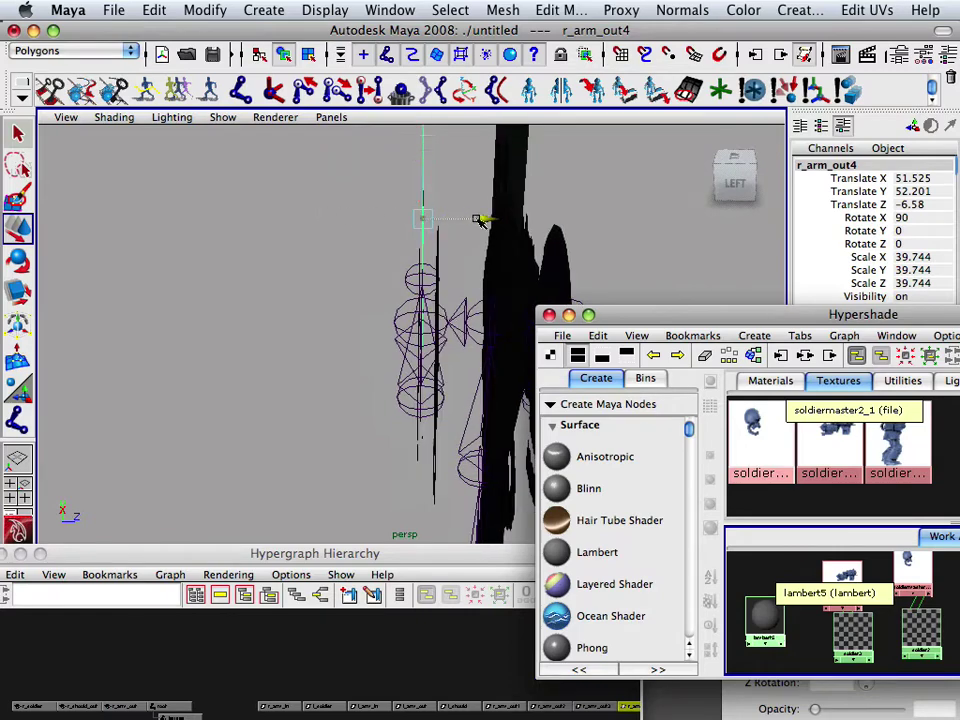
mouse_move(303, 233)
left_mouse_down("alt")
mouse_move(435, 231)
mouse_move(443, 305)
left_mouse_up("alt")
left_click(401, 381)
mouse_move(401, 381)
left_mouse_down("alt")
mouse_move(437, 364)
mouse_move(420, 405)
mouse_move(594, 378)
mouse_move(527, 399)
mouse_move(461, 440)
mouse_move(450, 428)
mouse_move(431, 433)
mouse_move(382, 286)
mouse_move(326, 437)
left_mouse_up("alt")
scroll(326, 437, "down", 2)
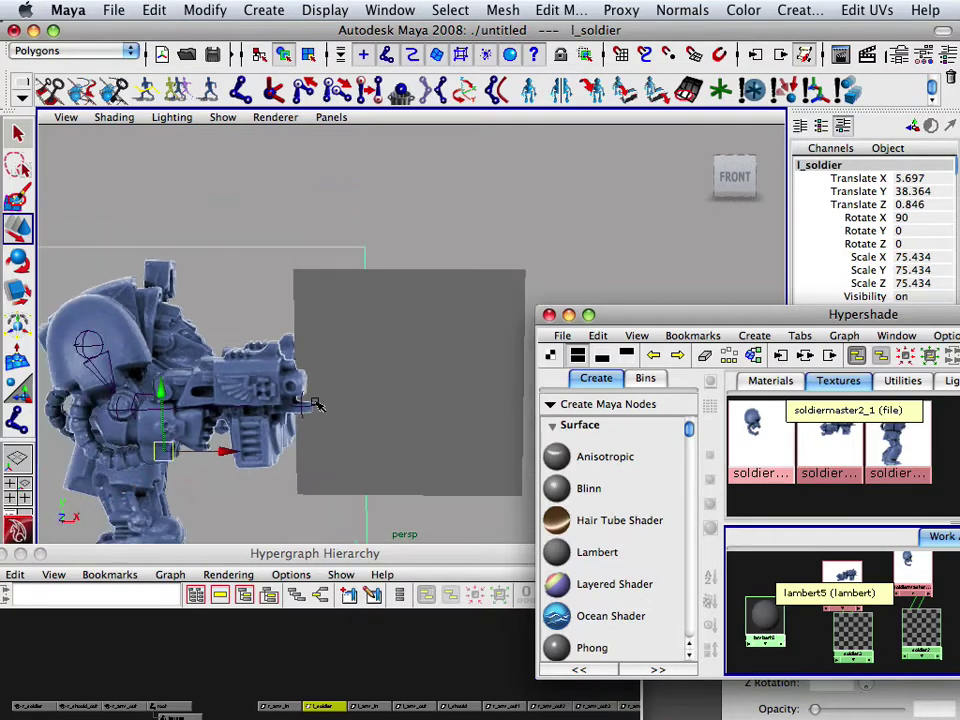
scroll(360, 418, "down", 2)
scroll(362, 281, "down", 2)
mouse_move(362, 281)
left_mouse_down("alt")
mouse_move(454, 369)
mouse_move(339, 317)
mouse_move(392, 296)
mouse_move(298, 336)
mouse_move(330, 321)
mouse_move(403, 332)
mouse_move(380, 317)
mouse_move(415, 298)
left_mouse_up("alt")
left_click(380, 317)
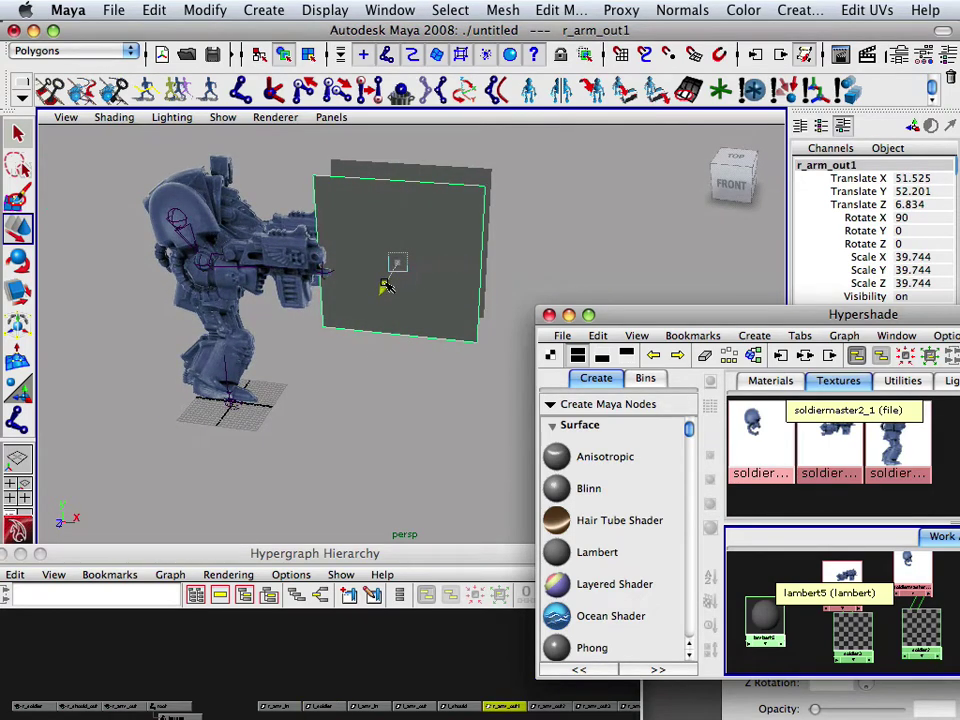
mouse_move(416, 296)
left_mouse_down("alt")
mouse_move(306, 317)
mouse_move(249, 268)
mouse_move(302, 373)
mouse_move(379, 300)
mouse_move(386, 321)
mouse_move(447, 293)
mouse_move(414, 270)
mouse_move(298, 291)
mouse_move(270, 360)
mouse_move(648, 350)
mouse_move(476, 315)
mouse_move(564, 300)
mouse_move(497, 276)
mouse_move(519, 283)
mouse_move(487, 345)
mouse_move(521, 293)
left_mouse_up("alt")
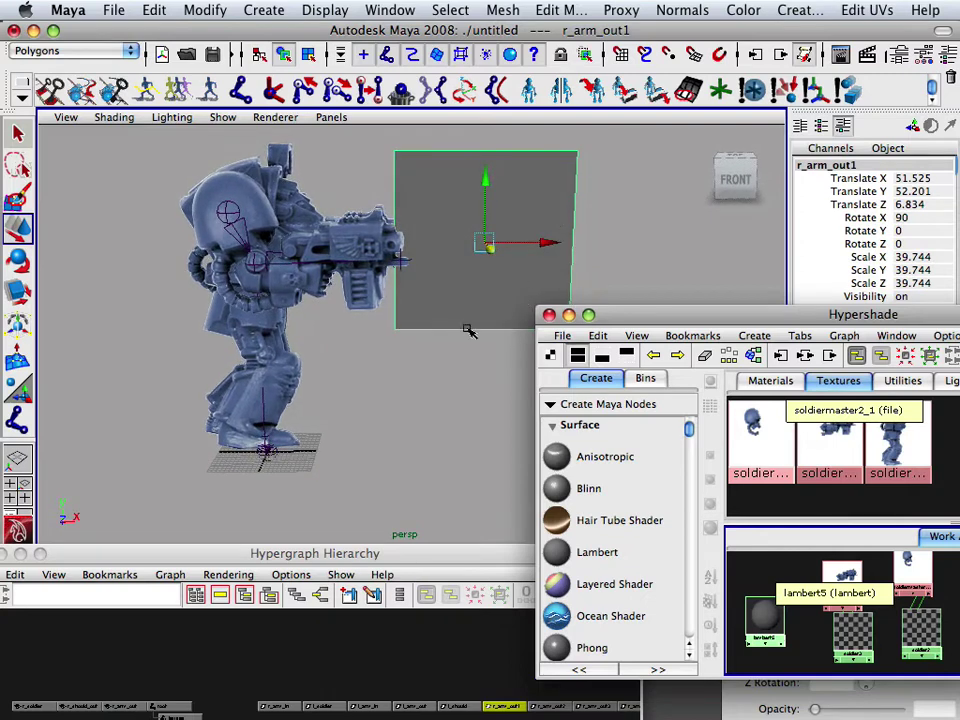